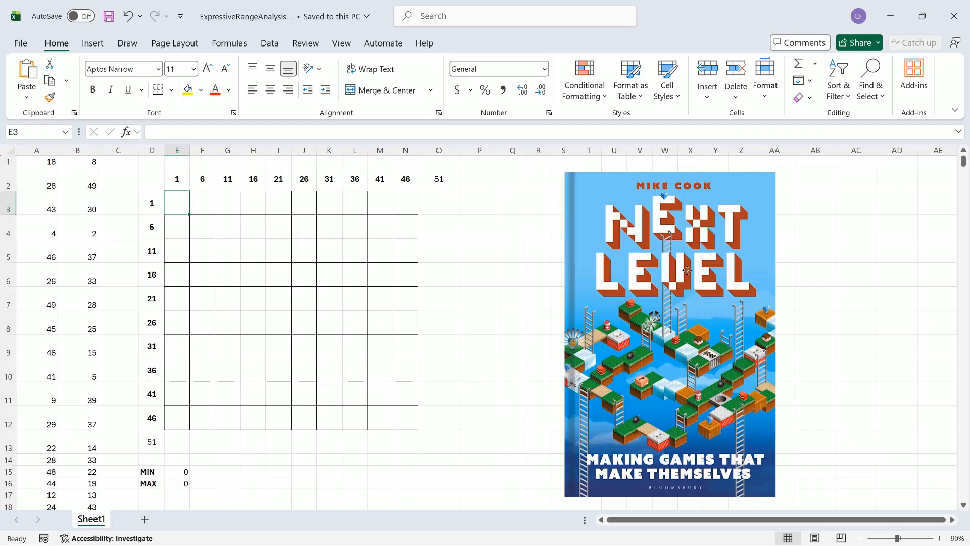
Step: Delete the book cover picture from the sheet
click(567, 233)
key(Delete)
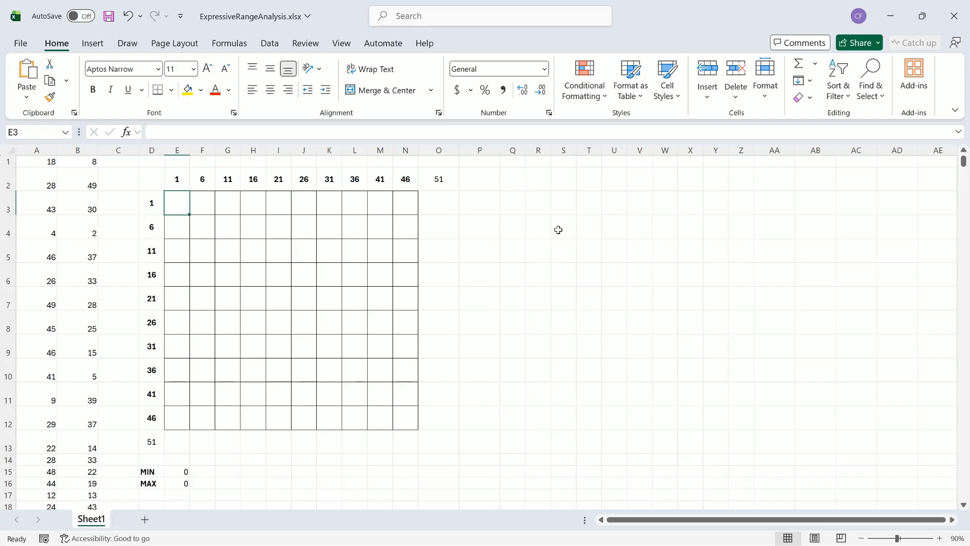
click(37, 162)
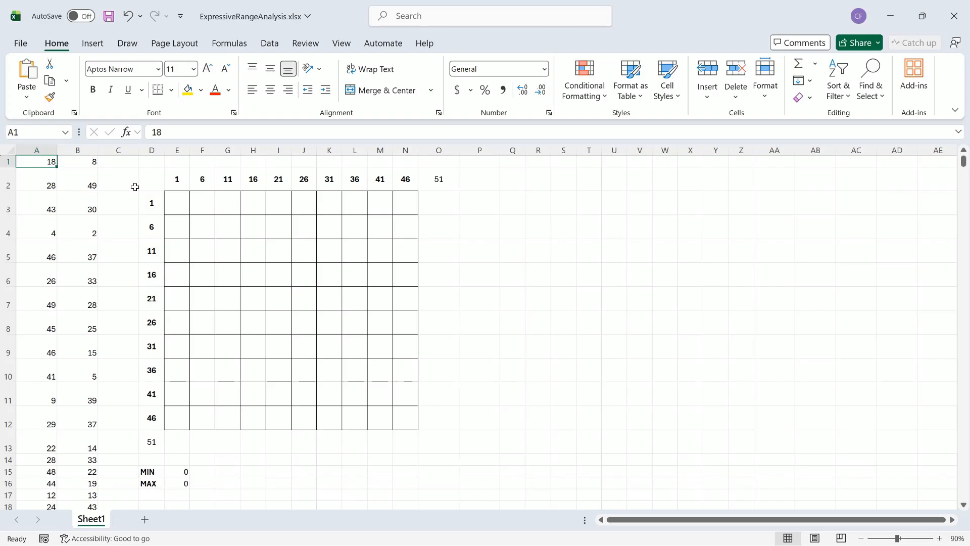
click(181, 201)
click(207, 202)
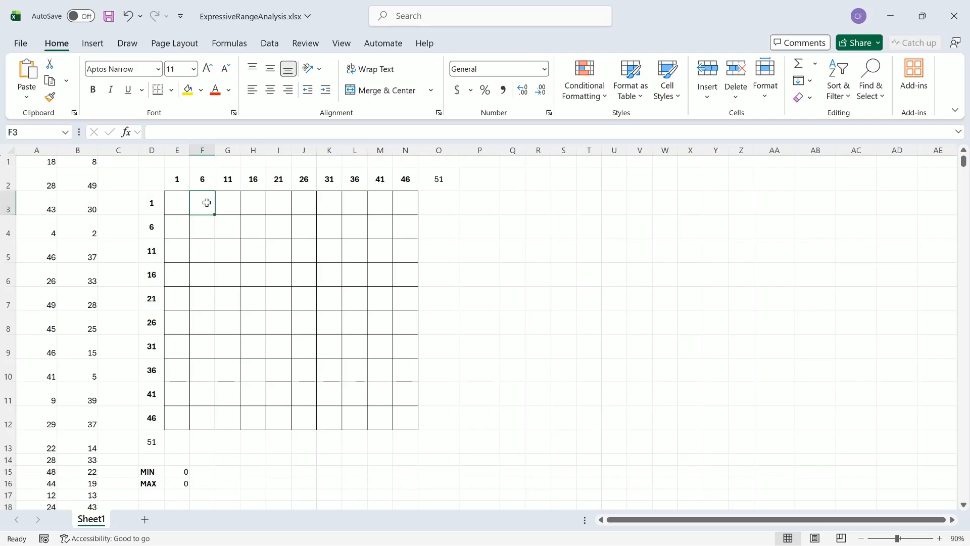
click(229, 205)
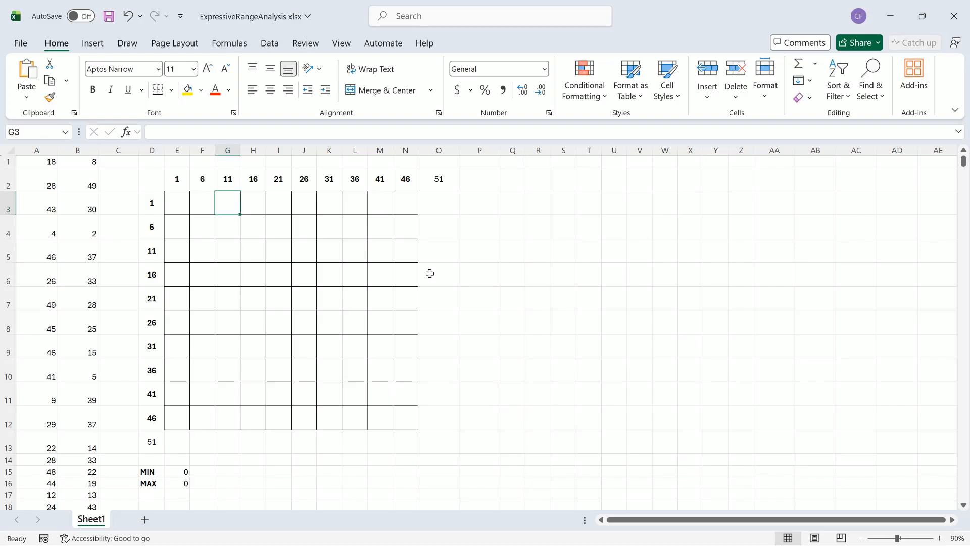
Step: Start a COUNTIFS formula in cell E3 with the absolute range $A$1:$A$1200 as its first criteria range
click(181, 206)
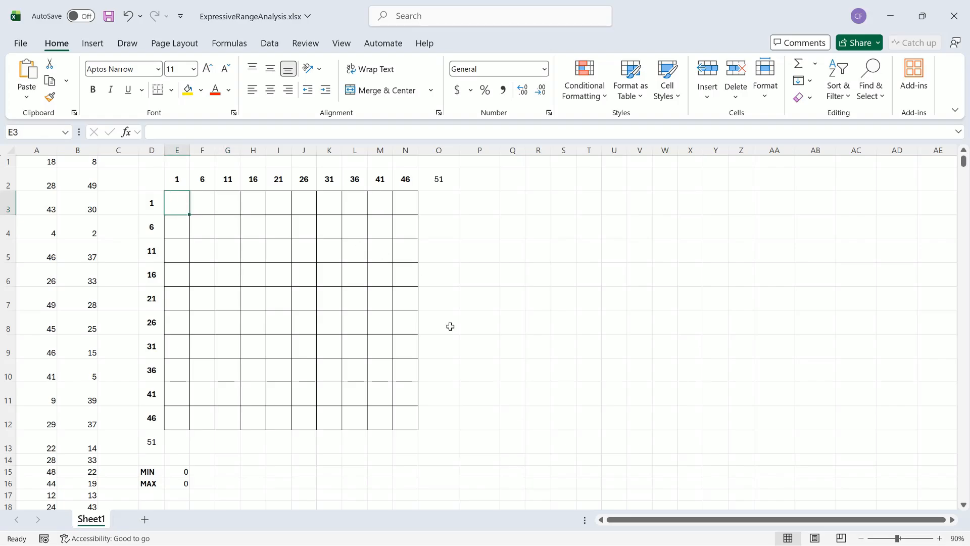
text(=)
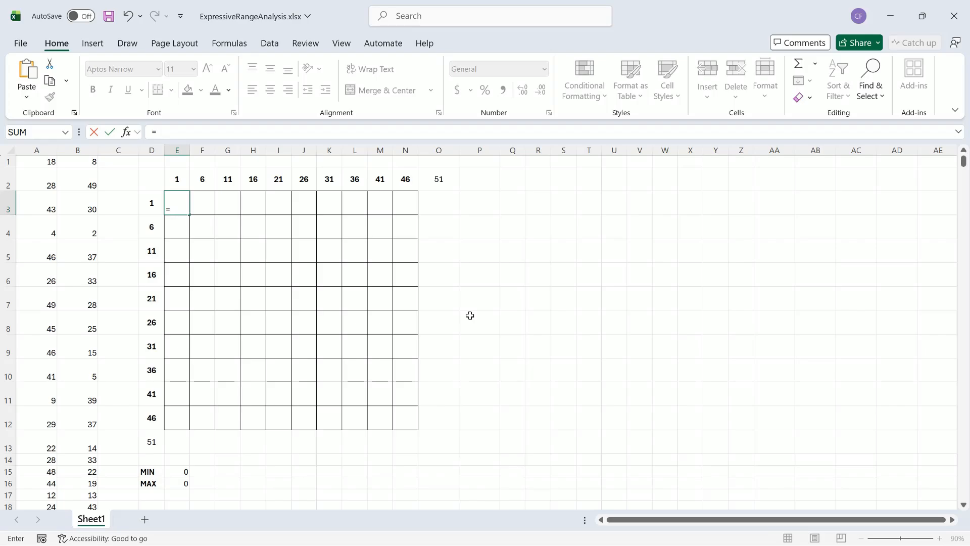
text(countifs)
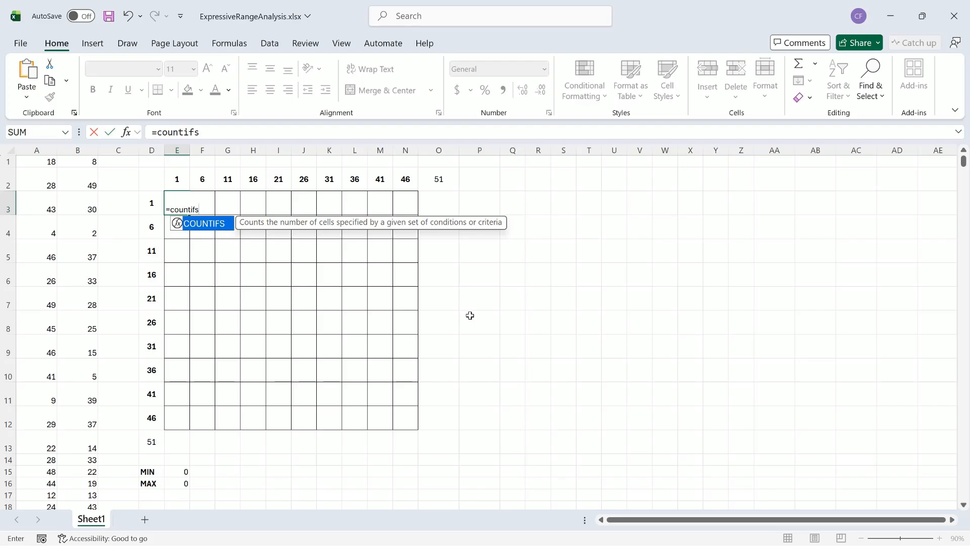
key(Tab)
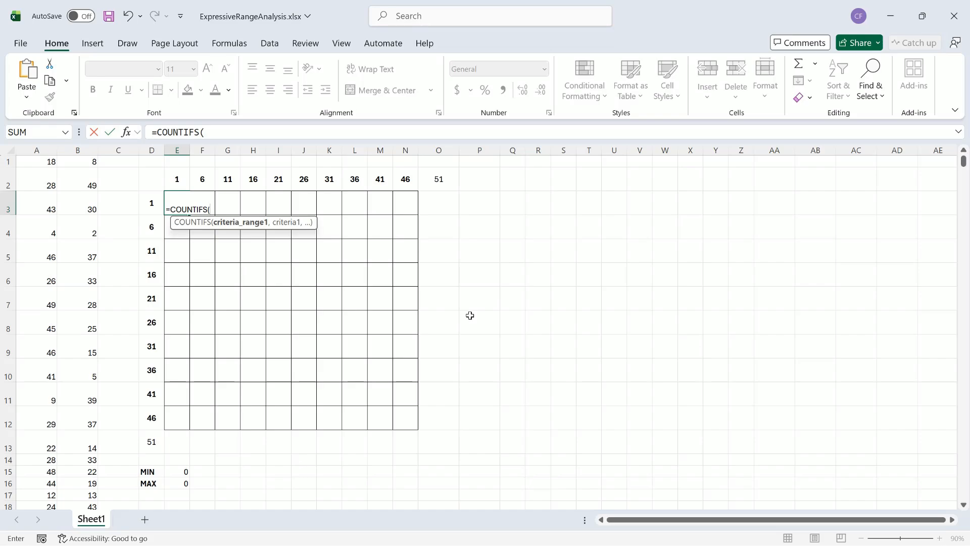
click(46, 165)
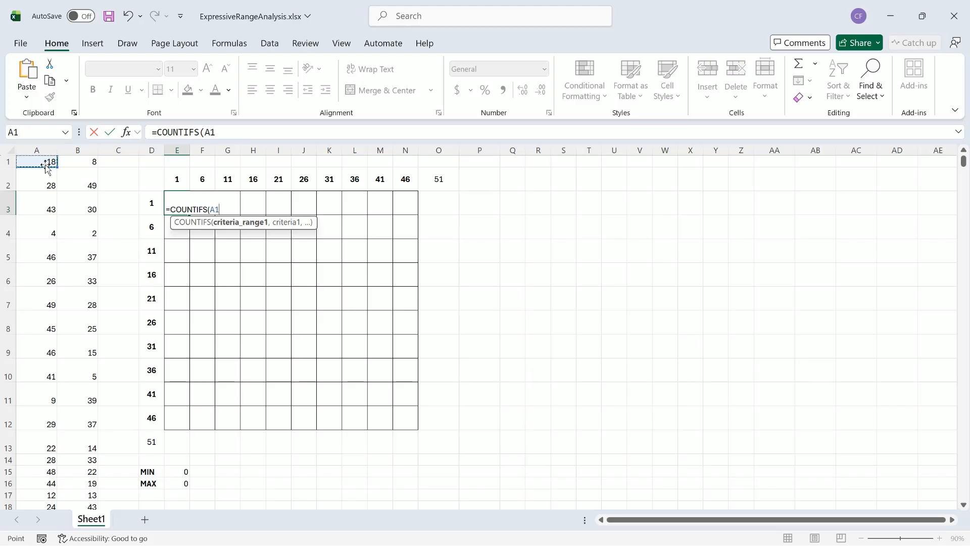
key(ctrl+shift+Down)
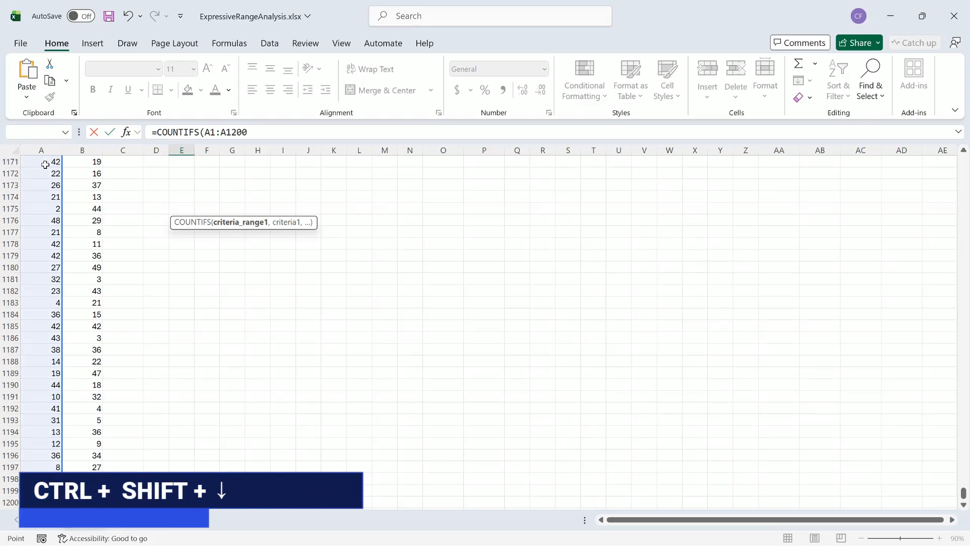
key(F4)
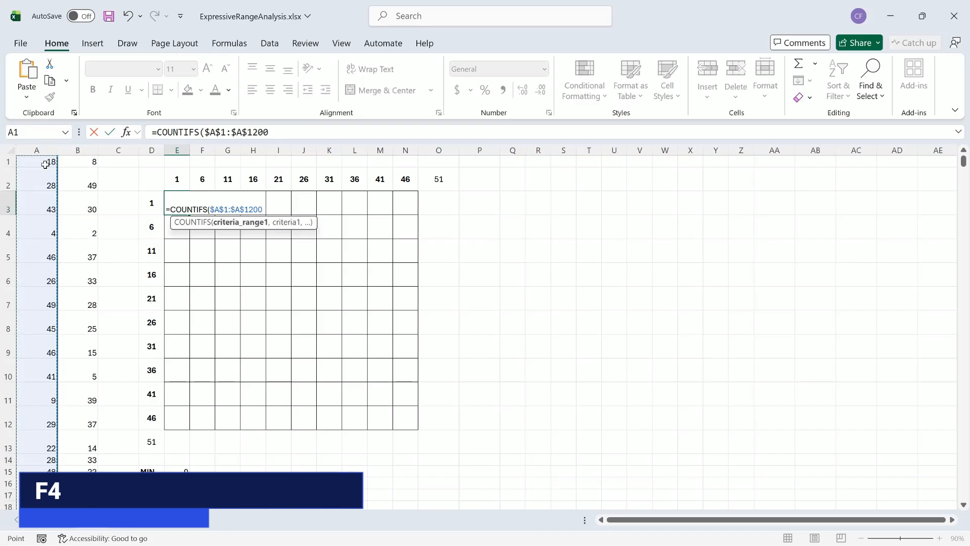
Step: Add the first criterion ">="&E$2 to the COUNTIFS formula, locking only the row of the reference
text(,)
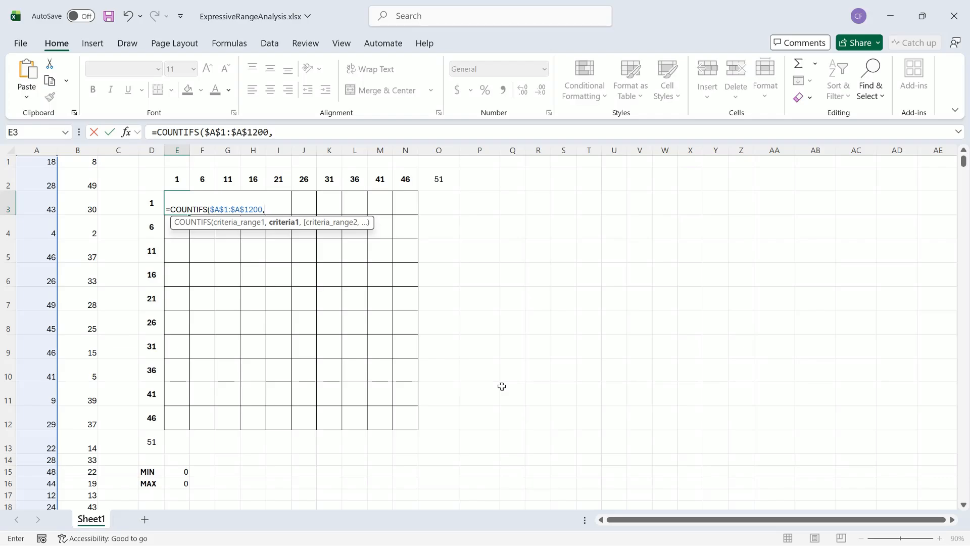
text(>="&E2)
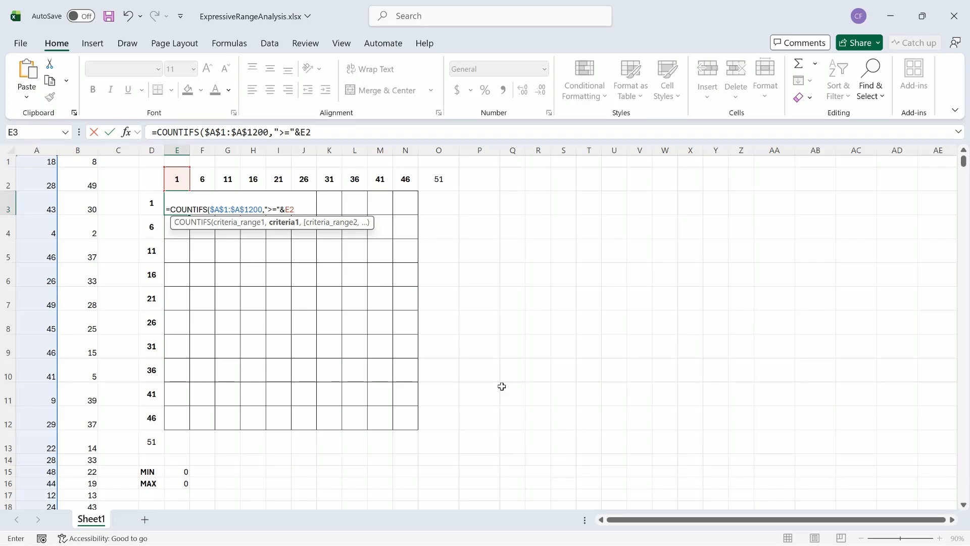
key(F4)
key(F4)
text(,)
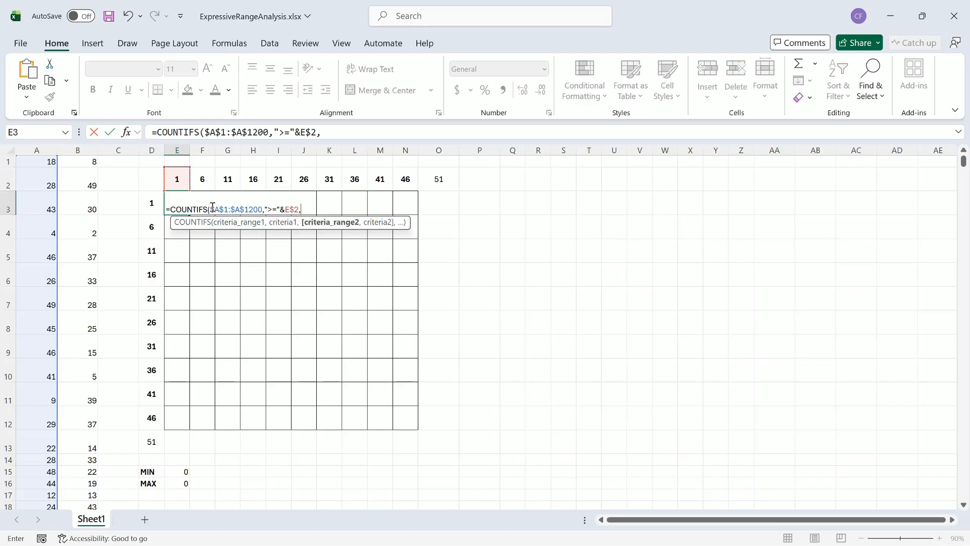
Step: Add a second COUNTIFS condition that reuses the range $A$1:$A$1200 with the criterion "<"&F$2
drag(211, 208, 265, 211)
key(ctrl+c)
click(268, 210)
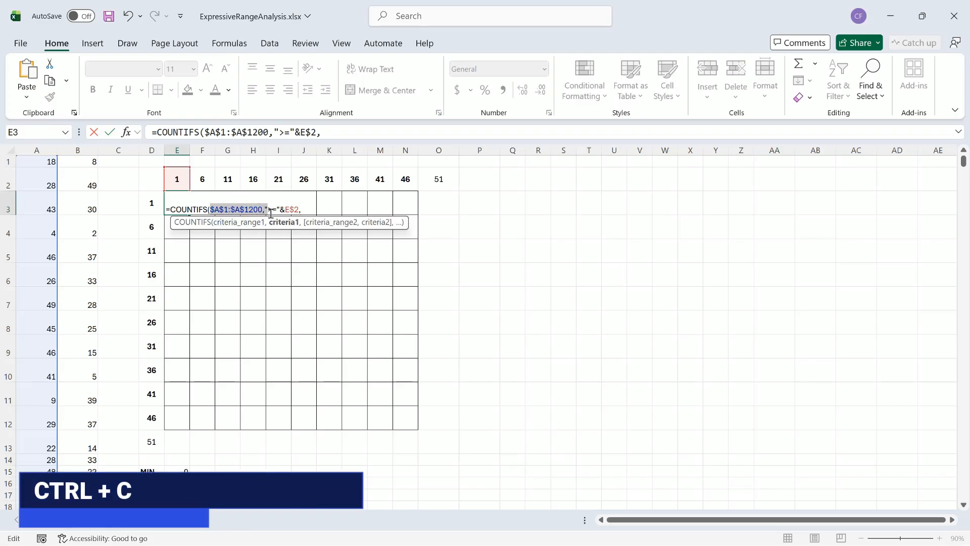
click(309, 209)
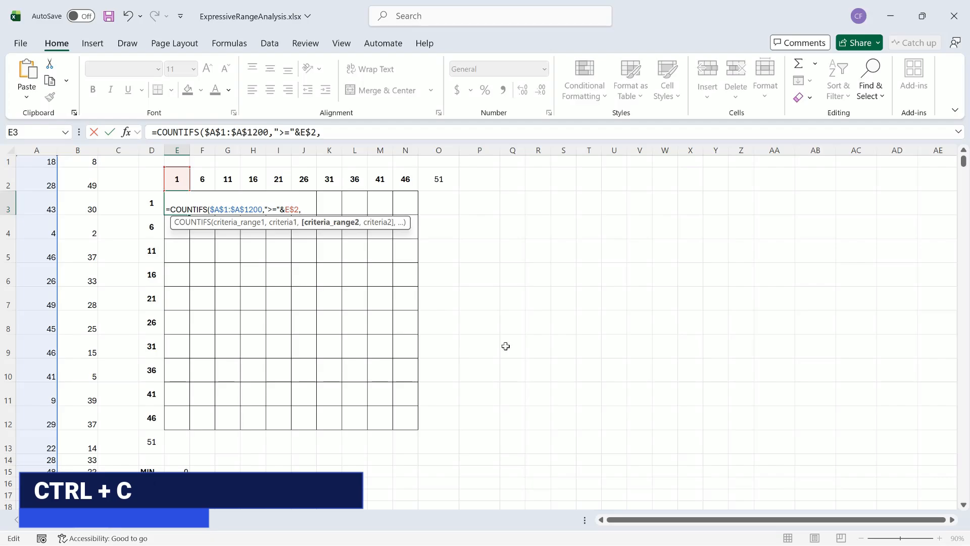
key(ctrl+v)
text(")
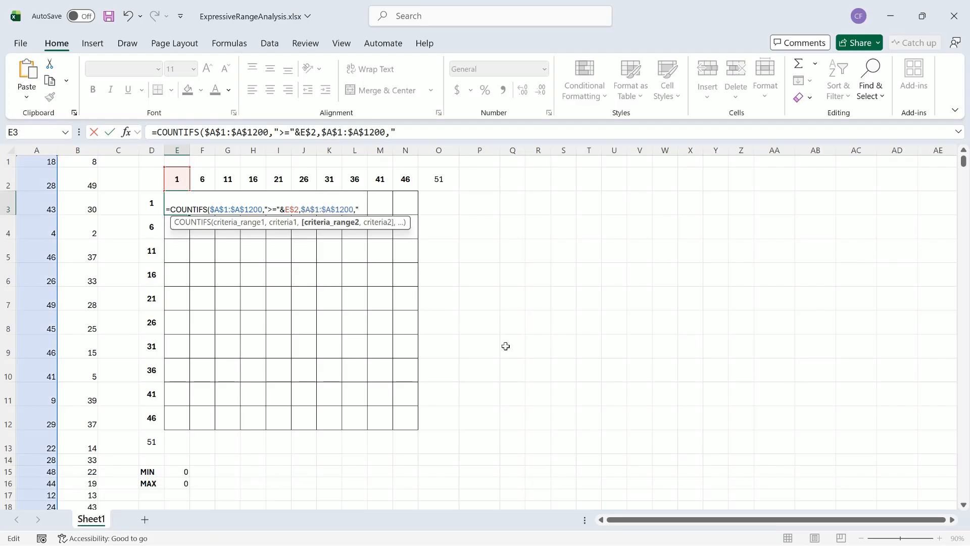
text(<")
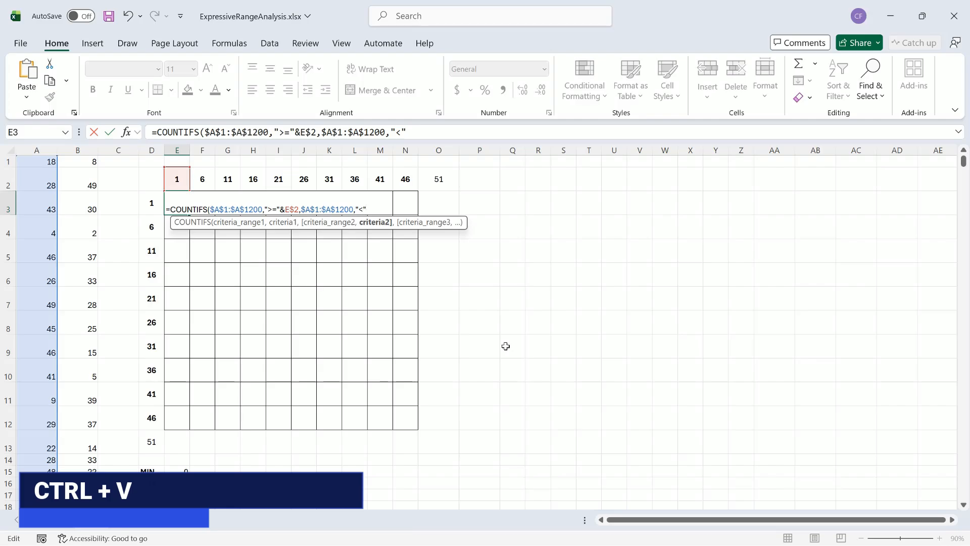
text(&)
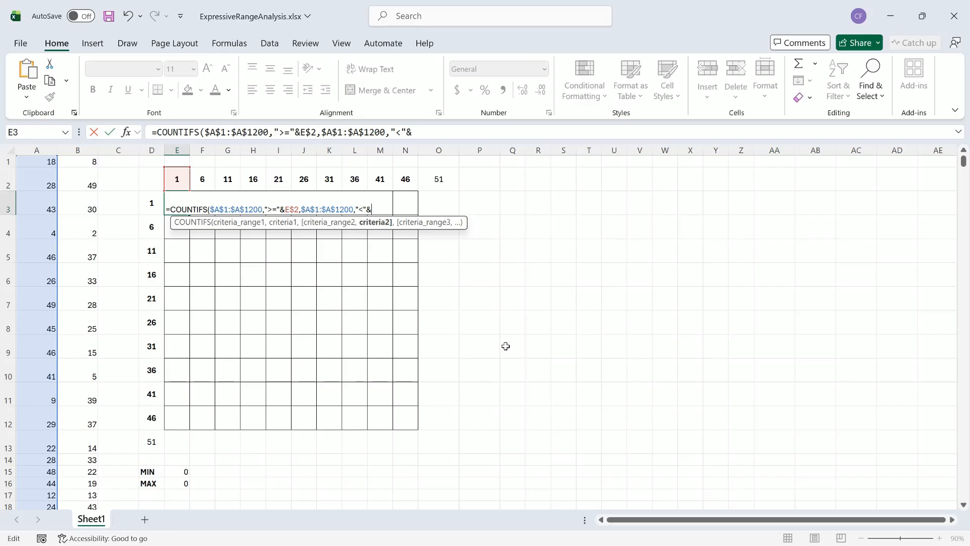
text(F2)
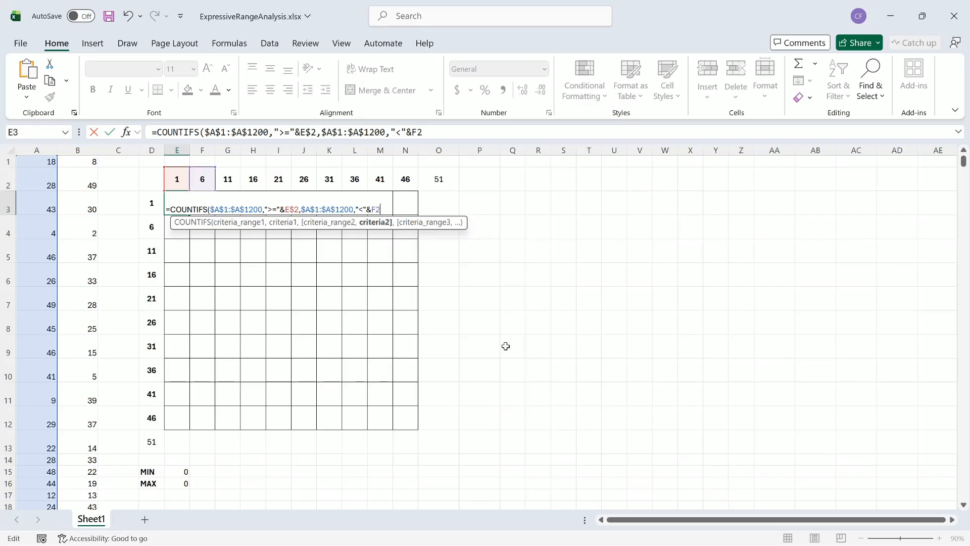
key(F4)
key(F4)
text(,)
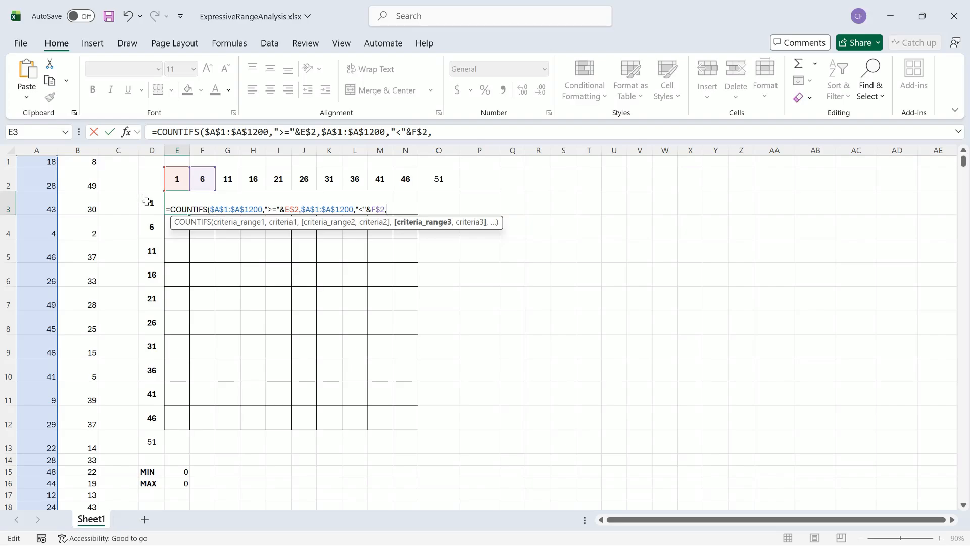
Step: Add a third COUNTIFS condition with the absolute range $B$1:$B$1200 and the criterion ">="&$D3, locking only the column
click(94, 161)
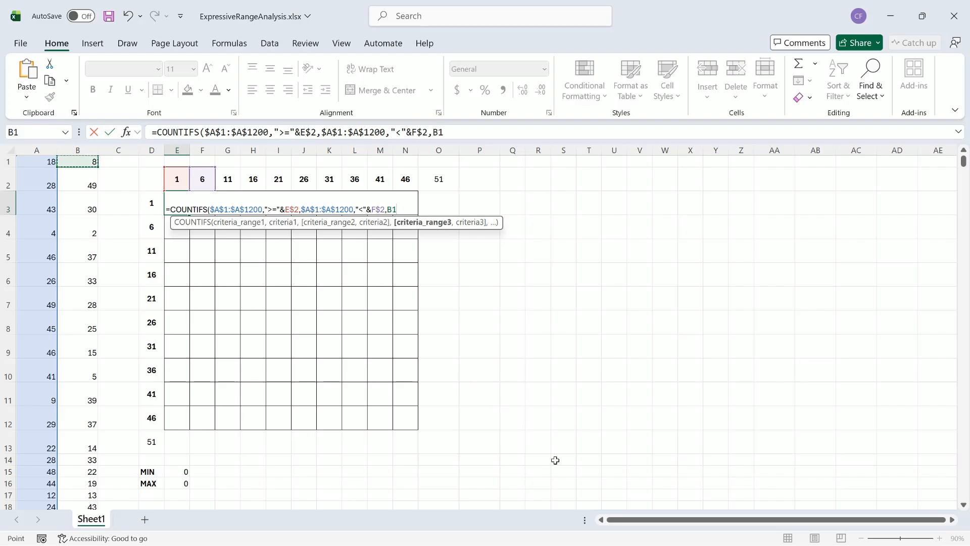
key(ctrl+shift+Down)
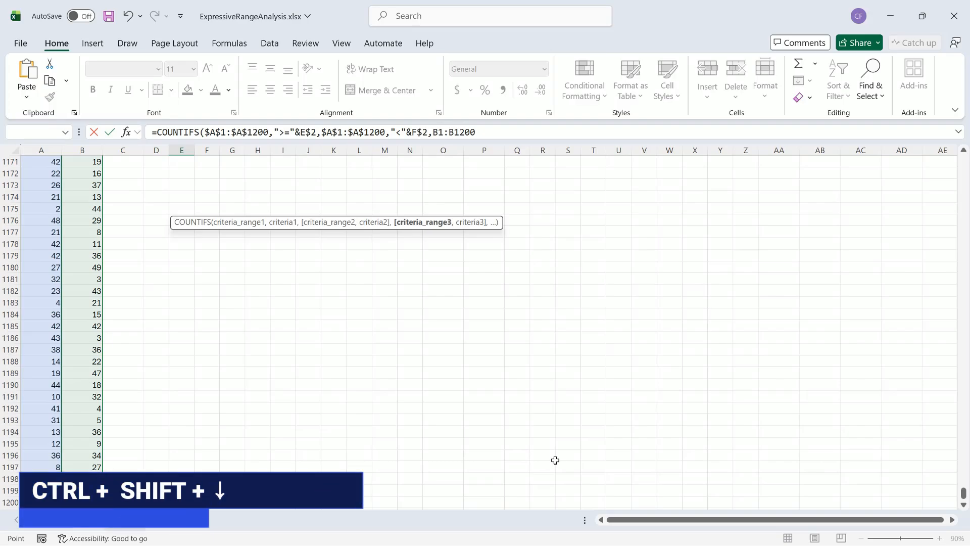
key(F4)
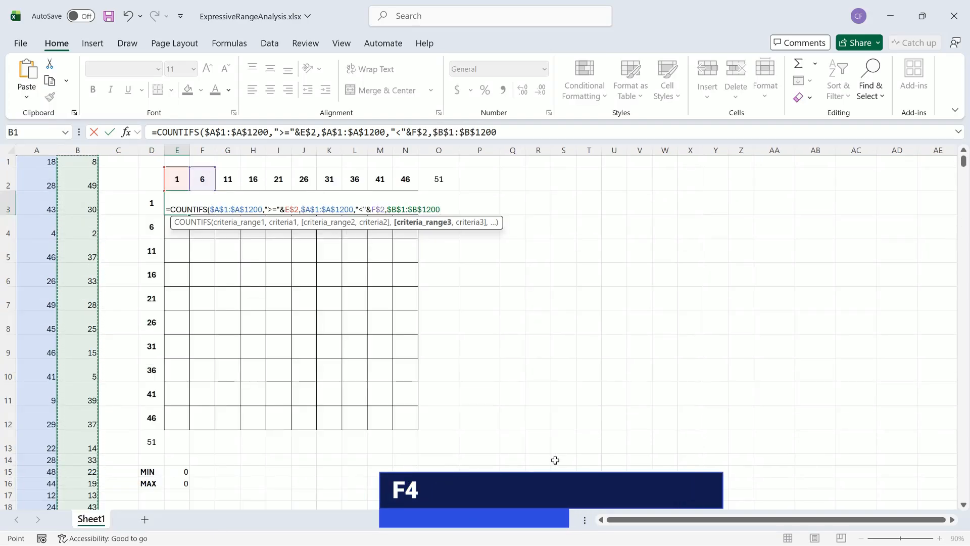
text(,)
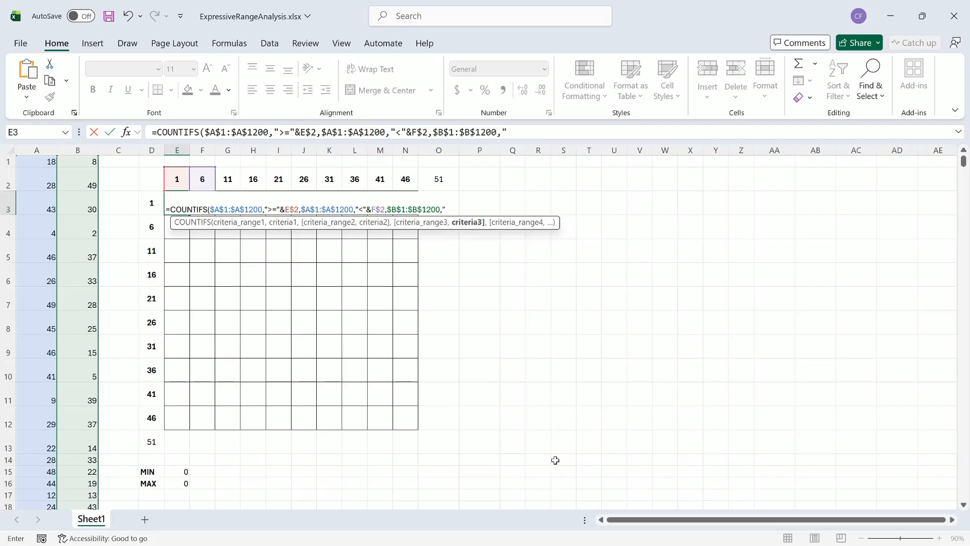
text(">="&D3)
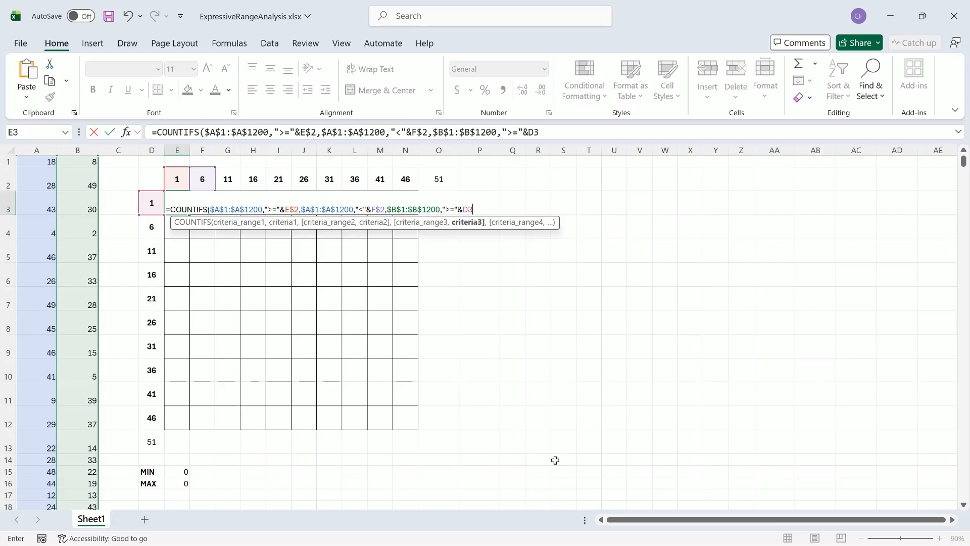
key(F4)
key(F4)
key(F4)
text(,)
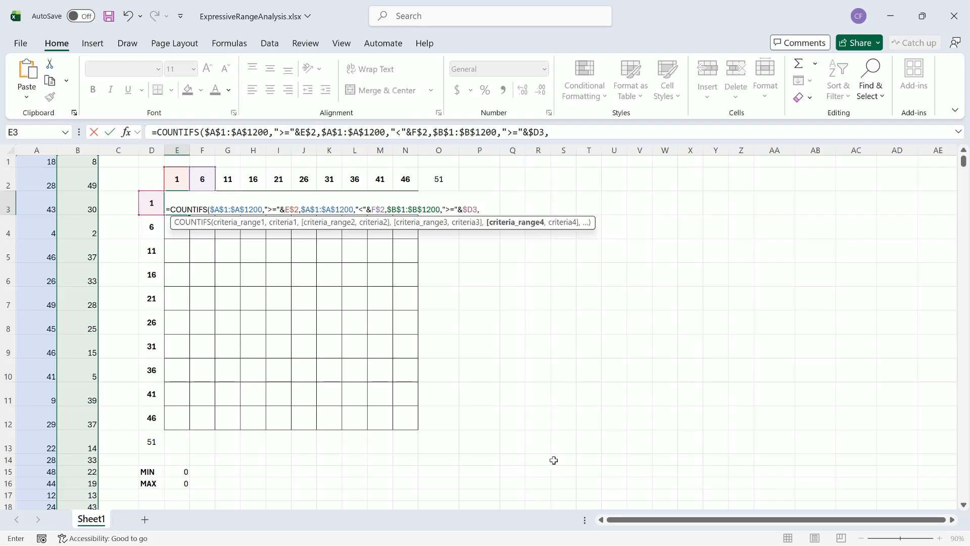
Step: Add a fourth condition reusing $B$1:$B$1200 with the criterion "<"&$D4, and close the COUNTIFS parenthesis
drag(387, 208, 445, 212)
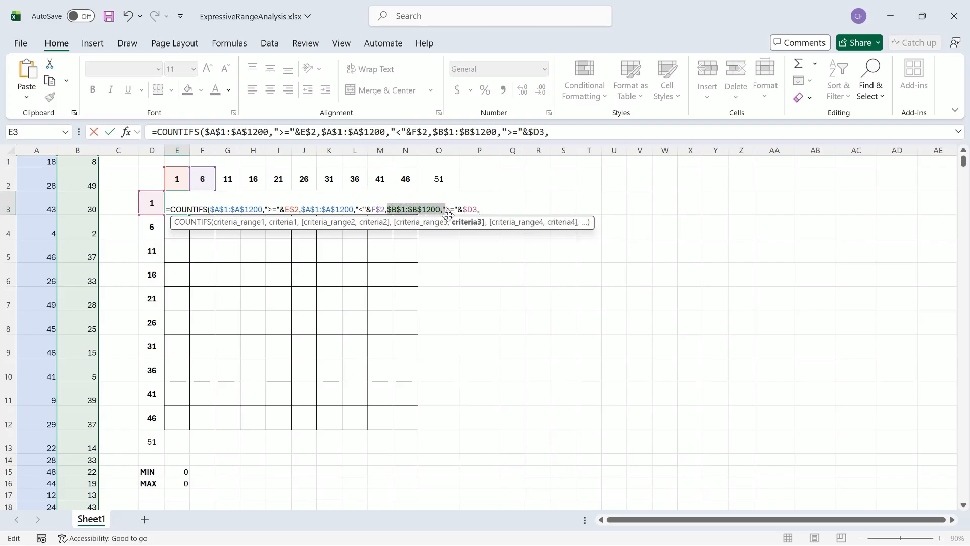
key(ctrl+c)
click(494, 209)
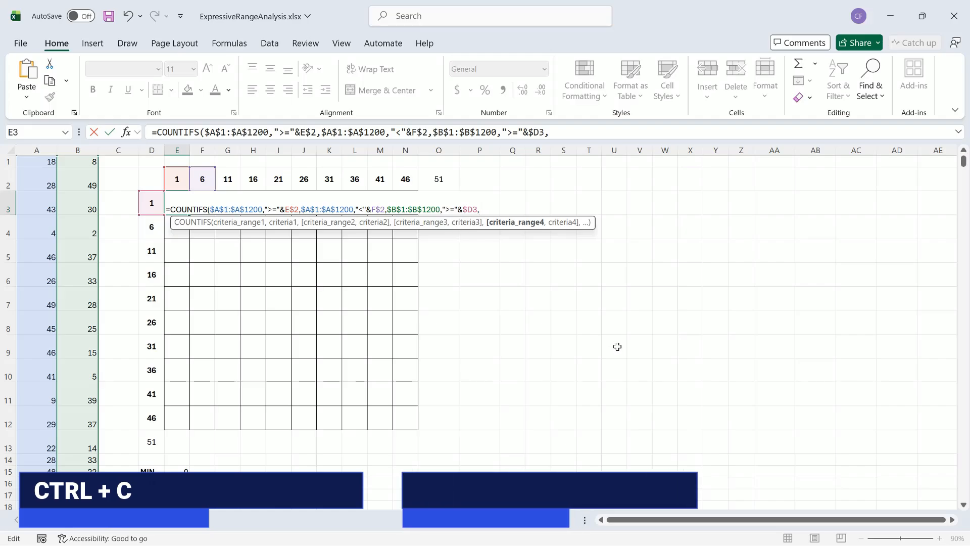
key(ctrl+v)
text(")
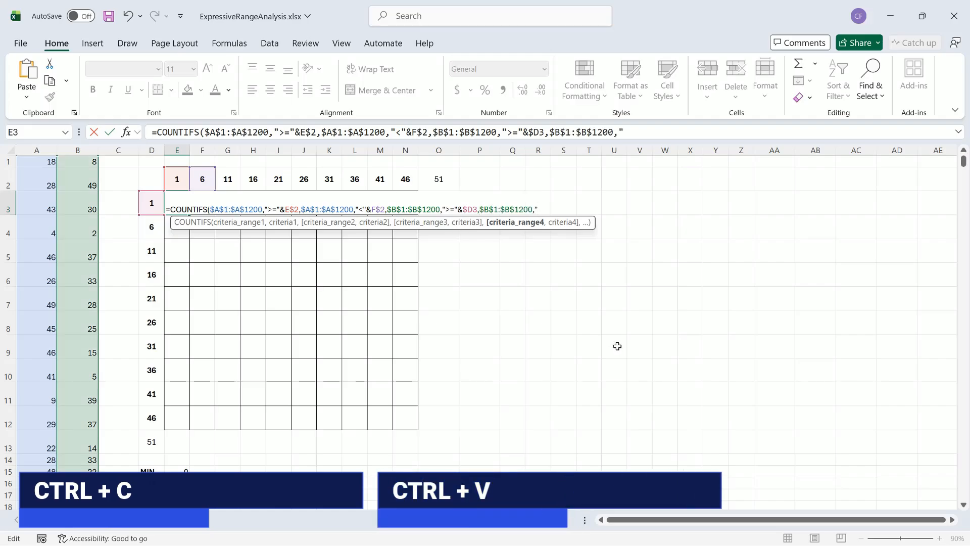
text(<)
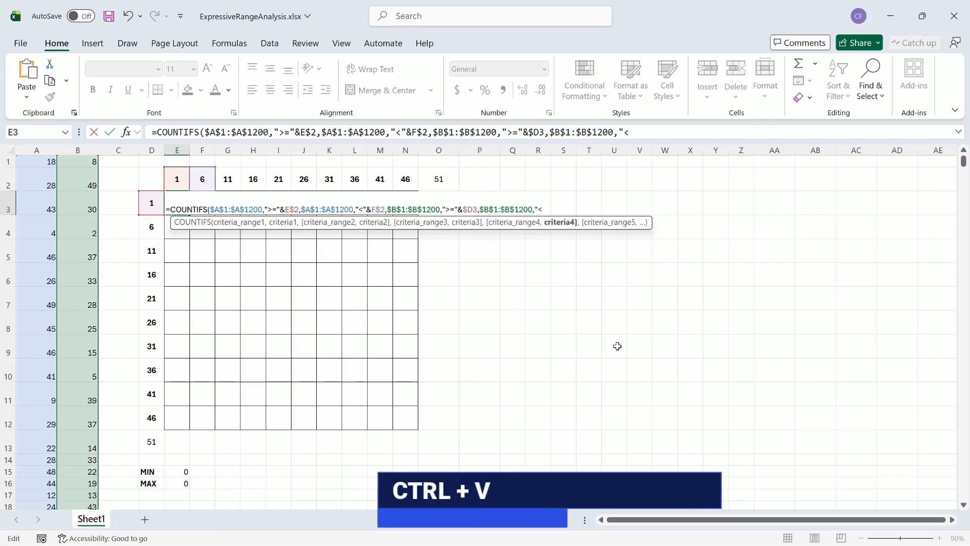
text(")
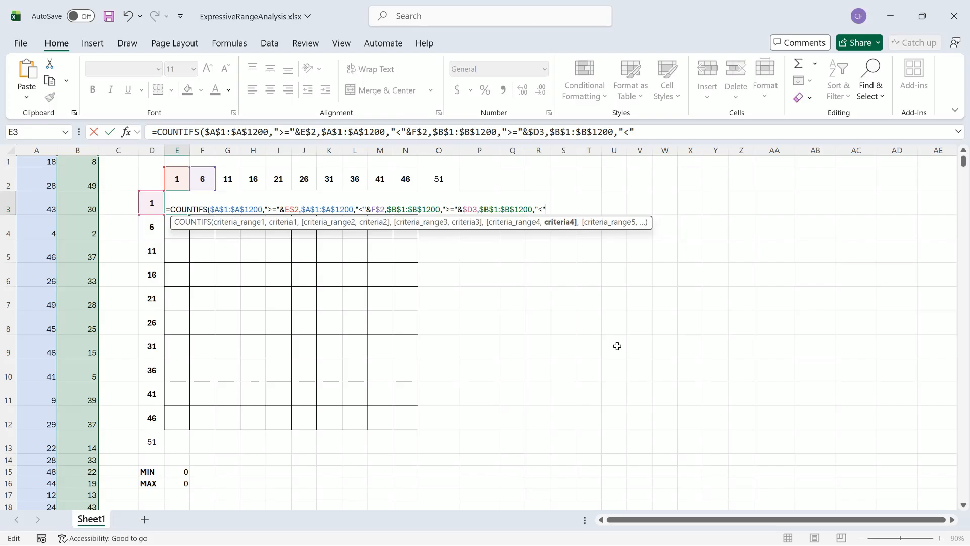
text($D4))
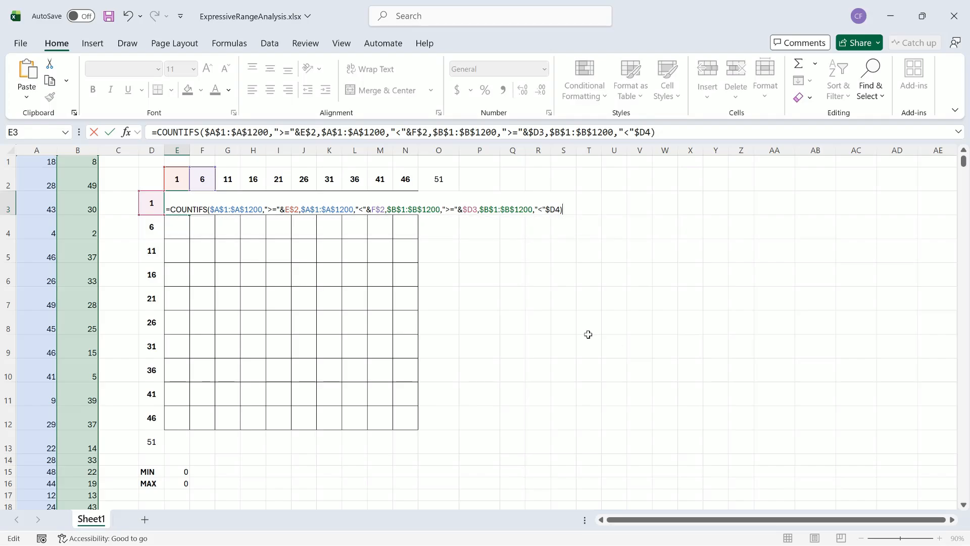
click(547, 209)
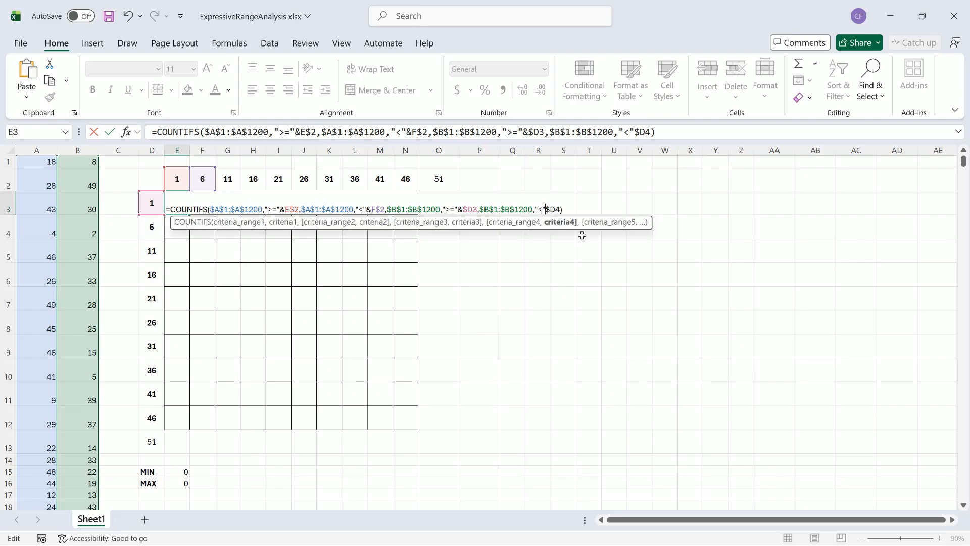
text(&)
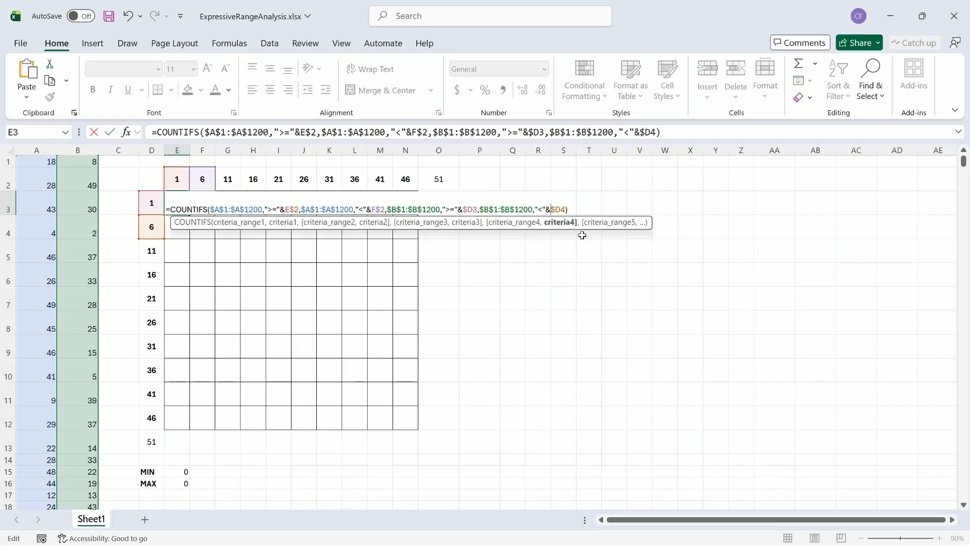
Step: Commit the COUNTIFS formula in E3 and fill it across to column N and down to row 12
click(573, 210)
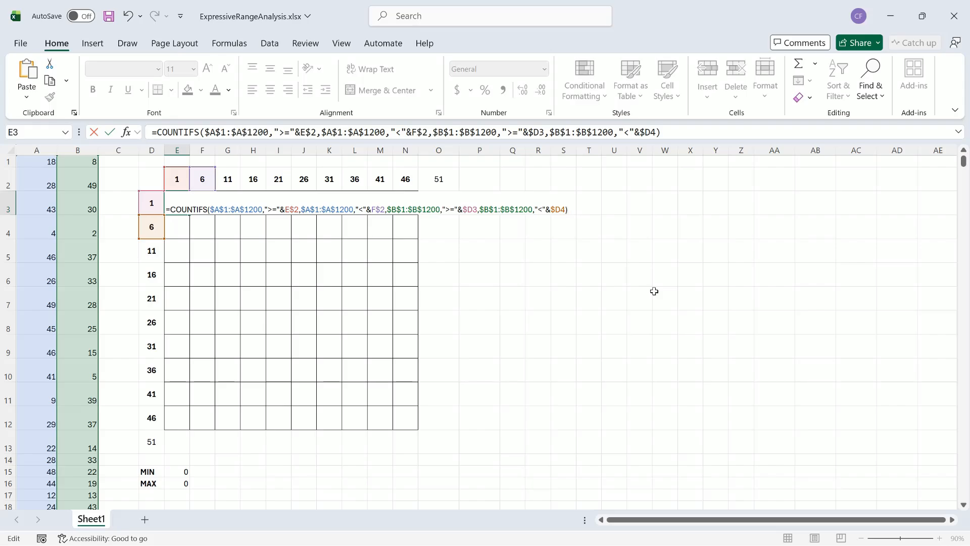
key(Return)
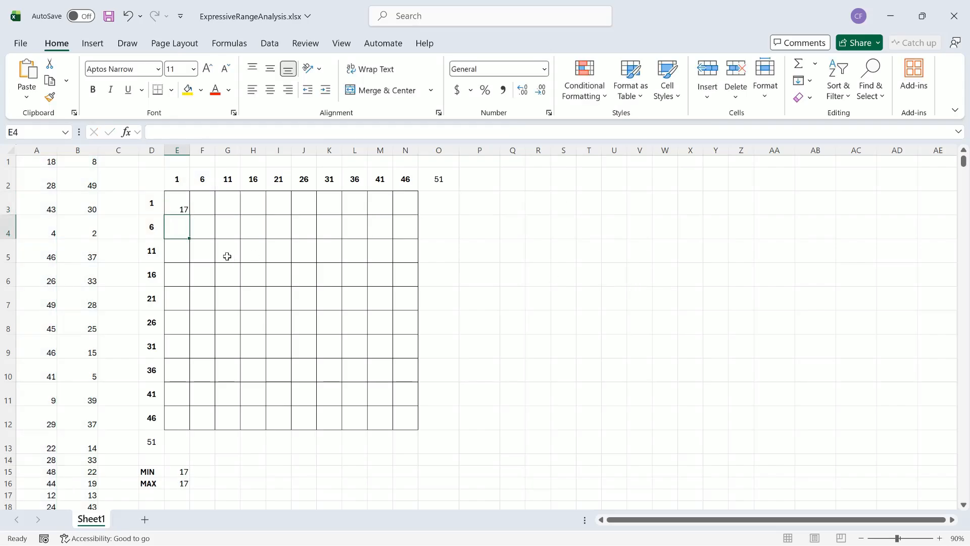
click(183, 208)
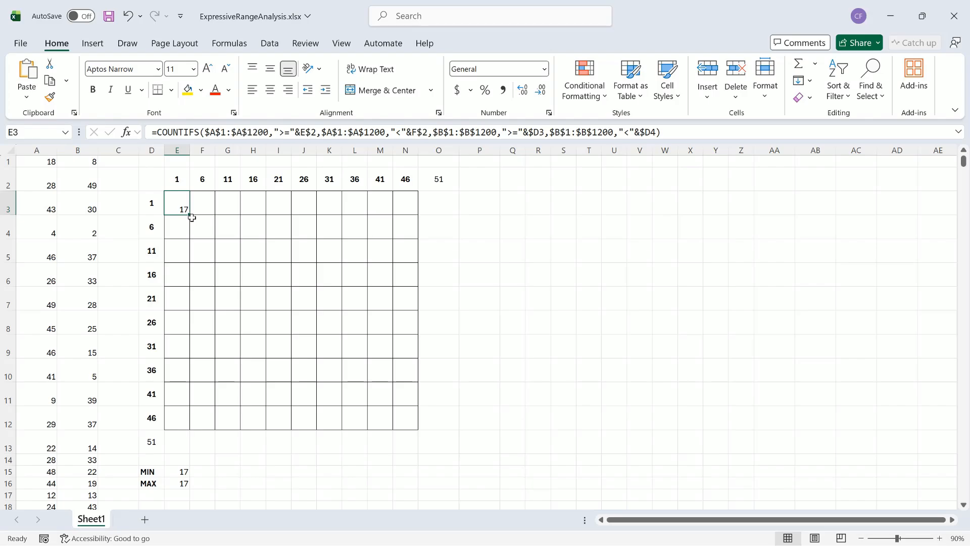
drag(190, 214, 412, 231)
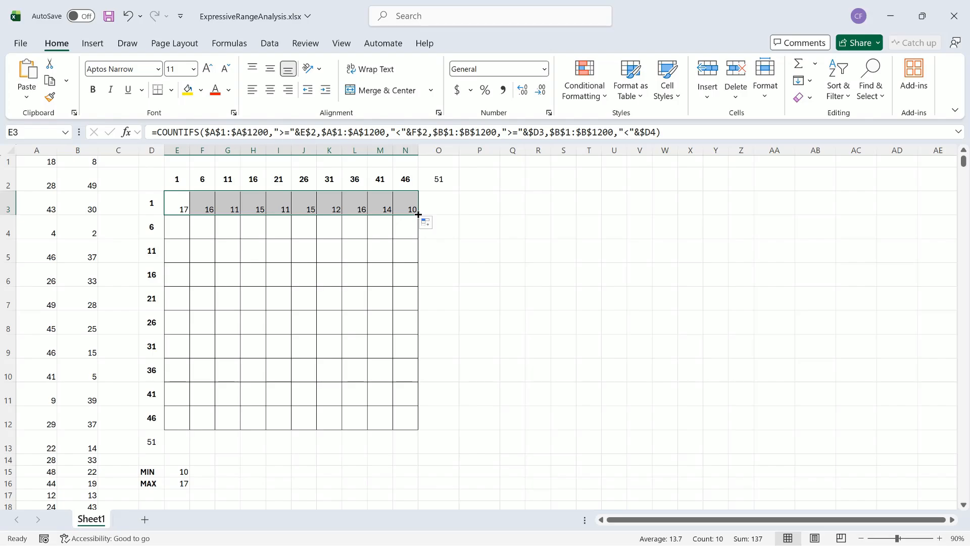
drag(418, 214, 421, 422)
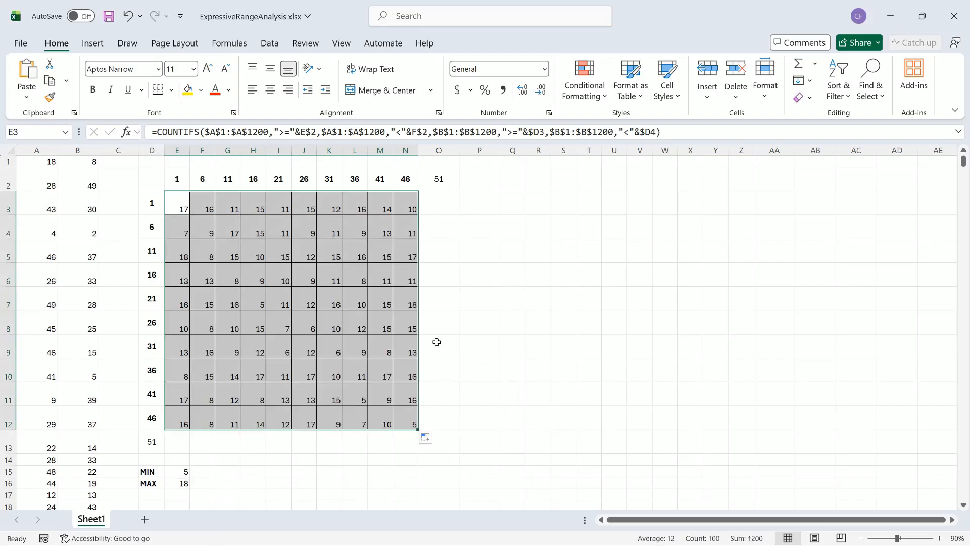
Step: Apply a custom 2-color scale conditional formatting rule to E3:N12, with white for the lowest value and black for the highest
click(178, 204)
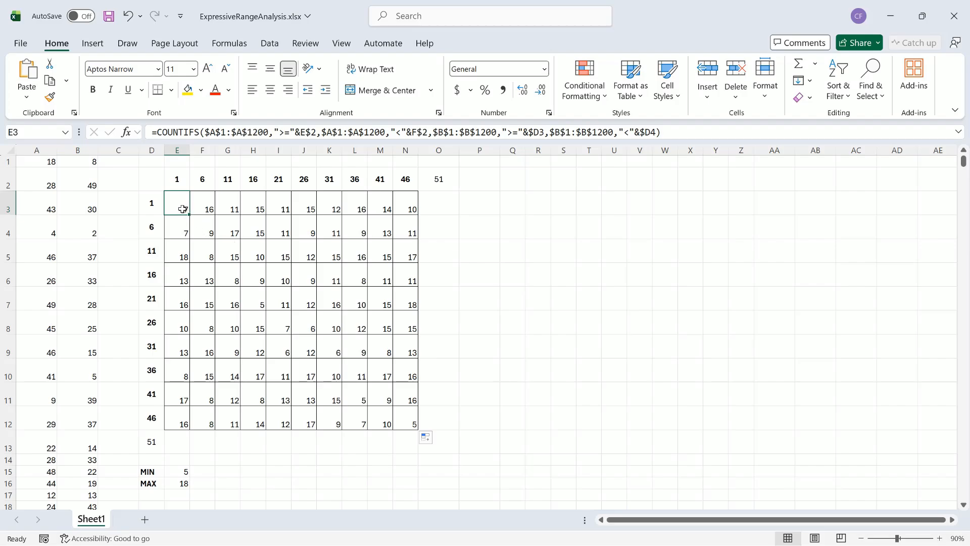
drag(186, 211, 408, 411)
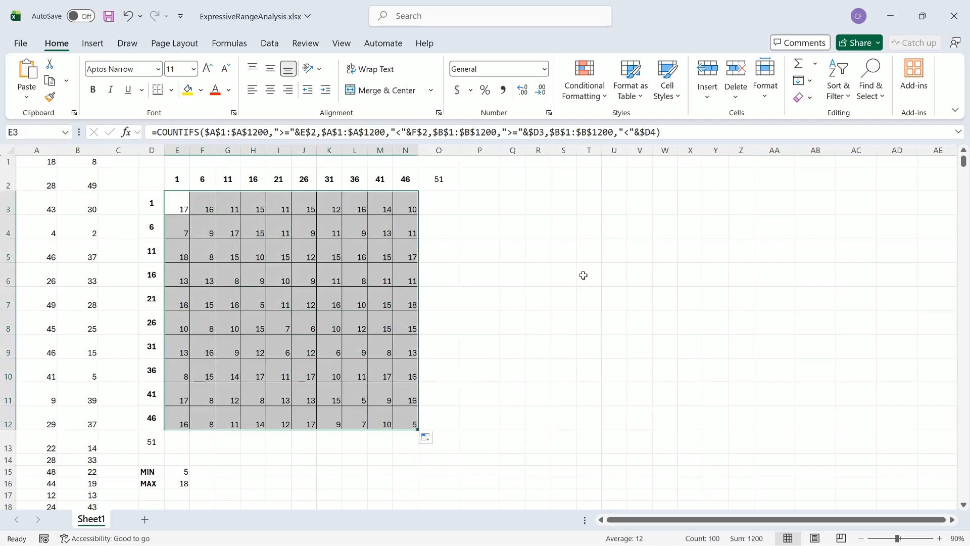
click(599, 99)
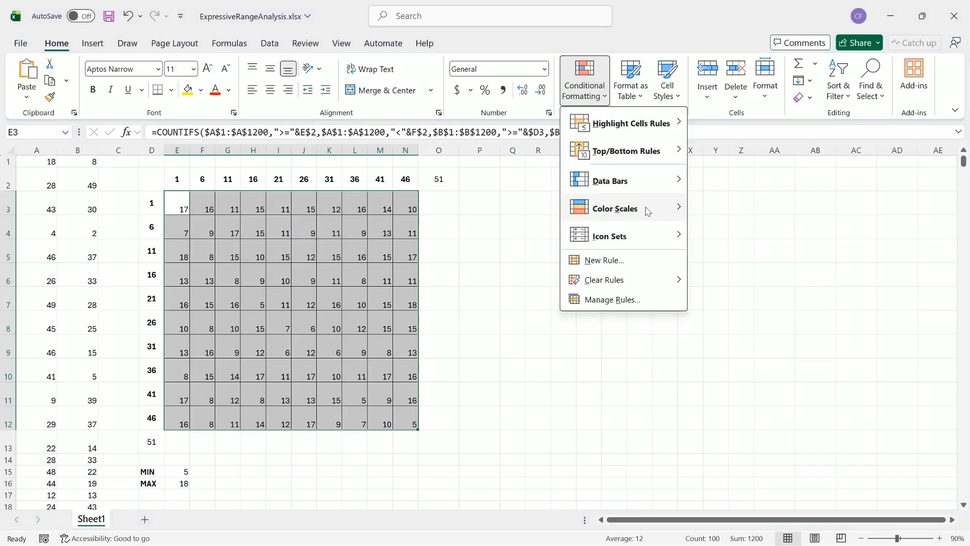
mouse_move(647, 211)
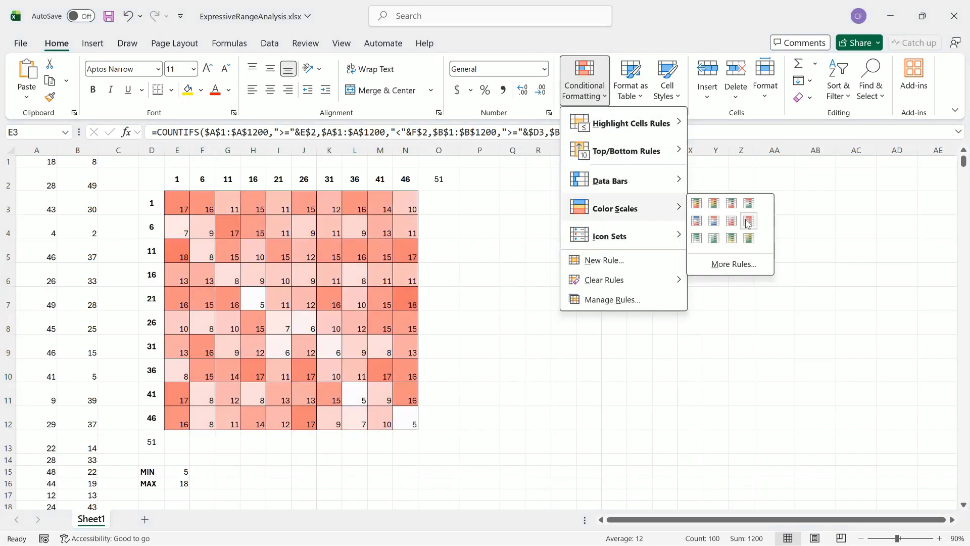
click(742, 267)
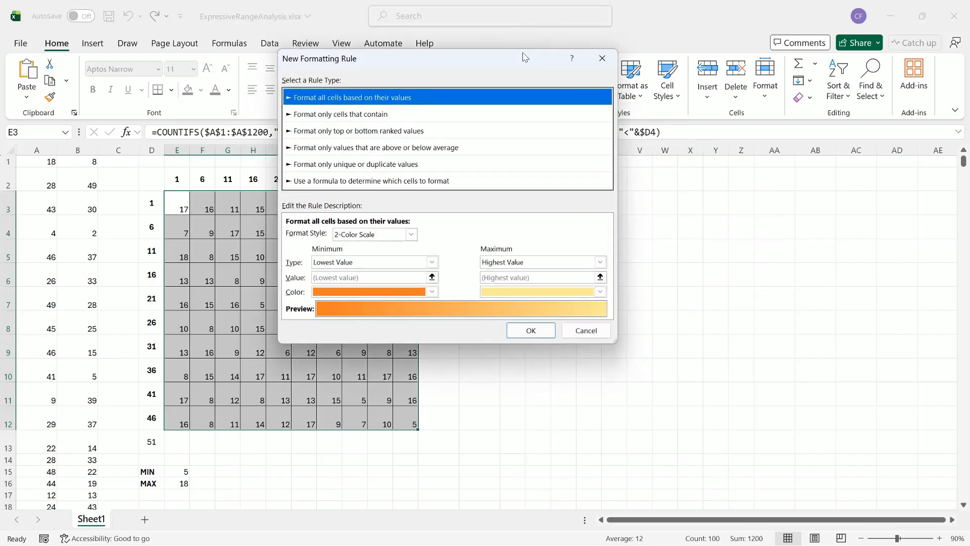
drag(524, 59, 729, 133)
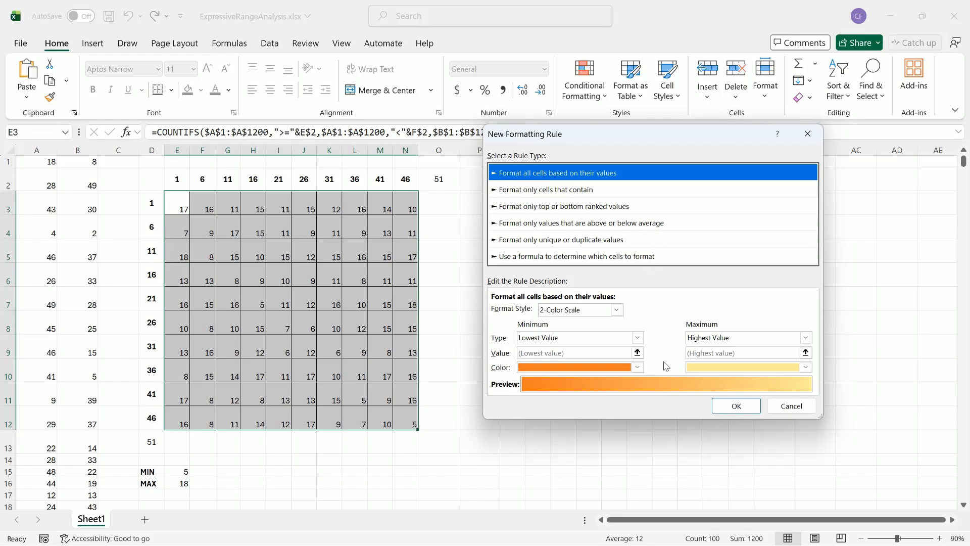
click(639, 368)
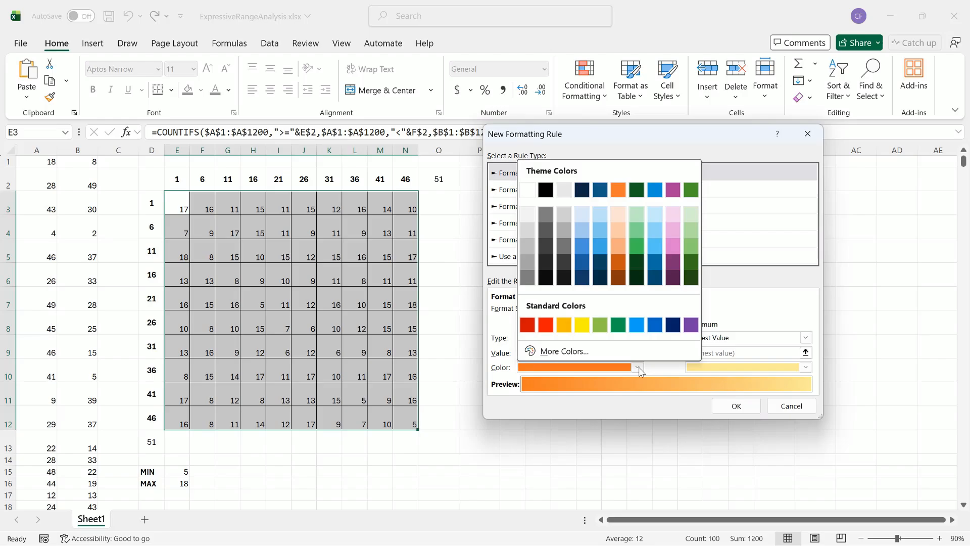
click(527, 191)
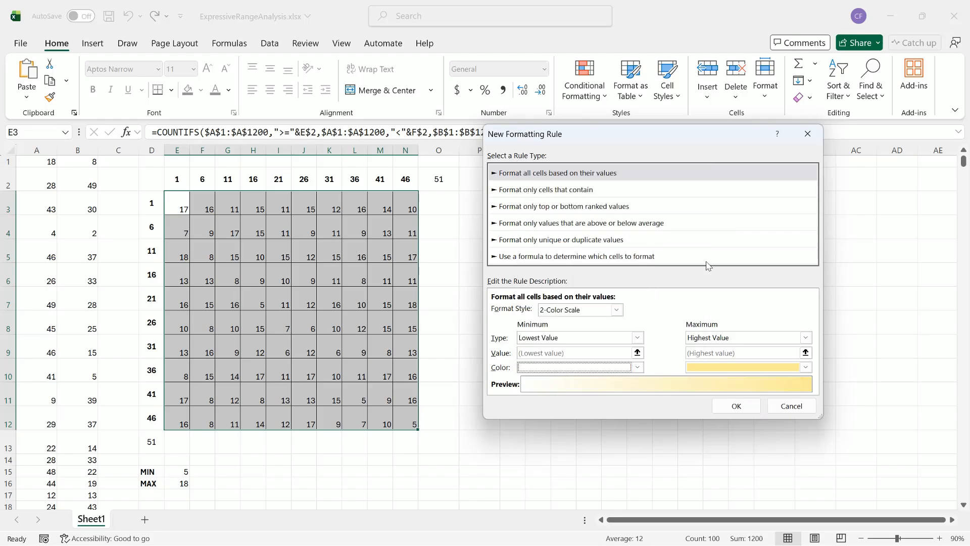
click(806, 367)
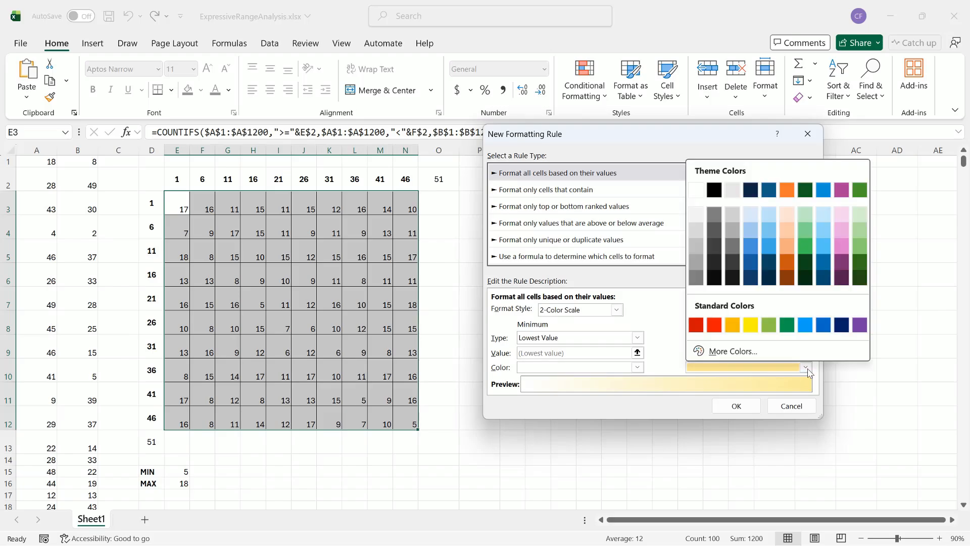
click(714, 190)
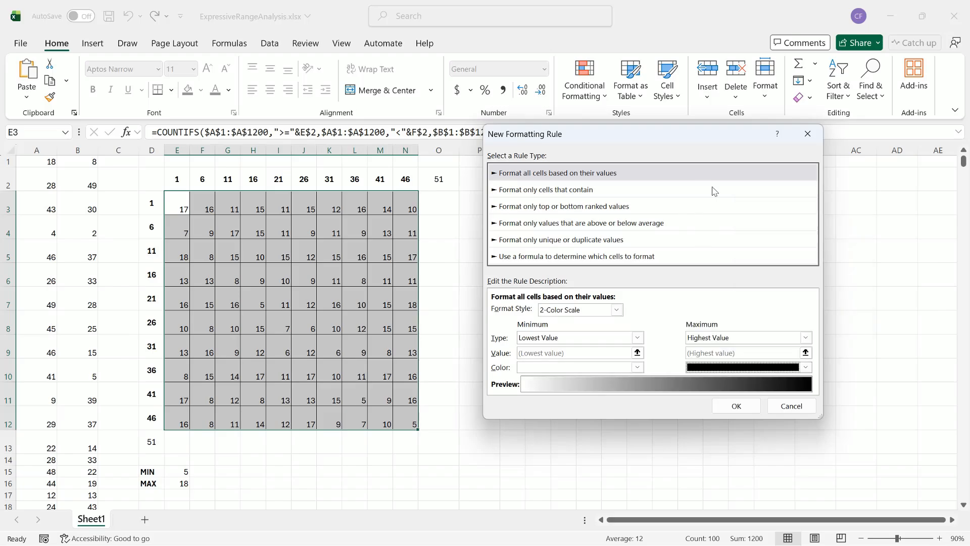
click(738, 405)
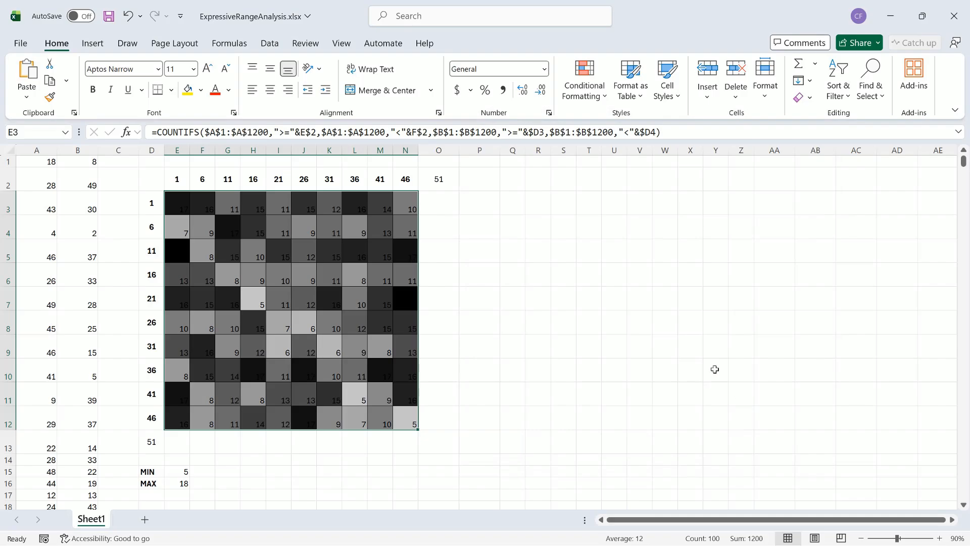
Step: Set the font size of the grid cells E3:N12 to 1 to hide the counts
click(180, 205)
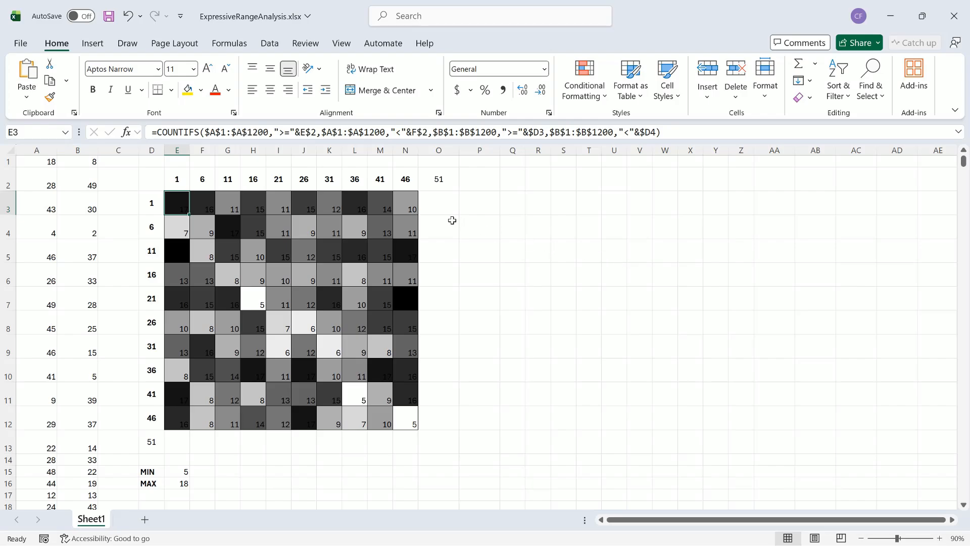
drag(179, 201, 402, 418)
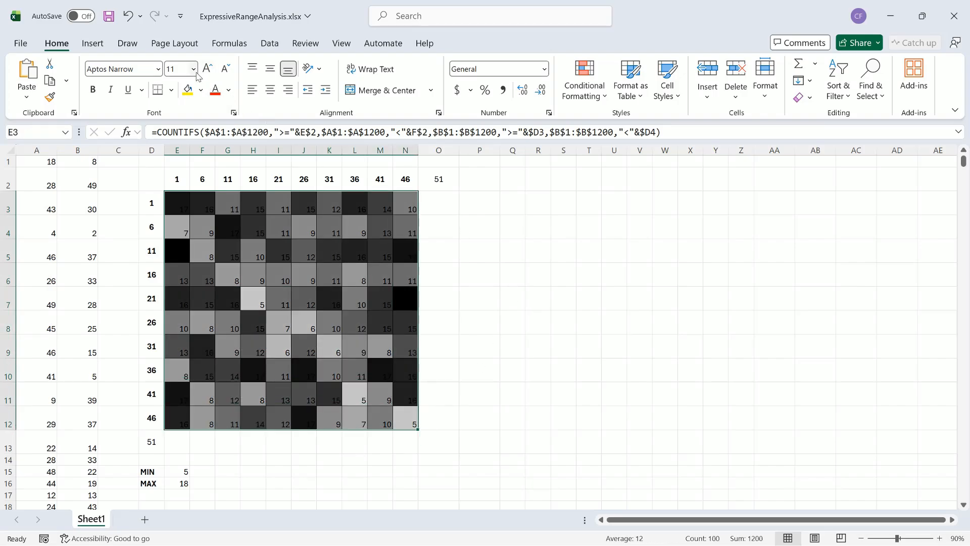
click(177, 68)
text(1)
key(Return)
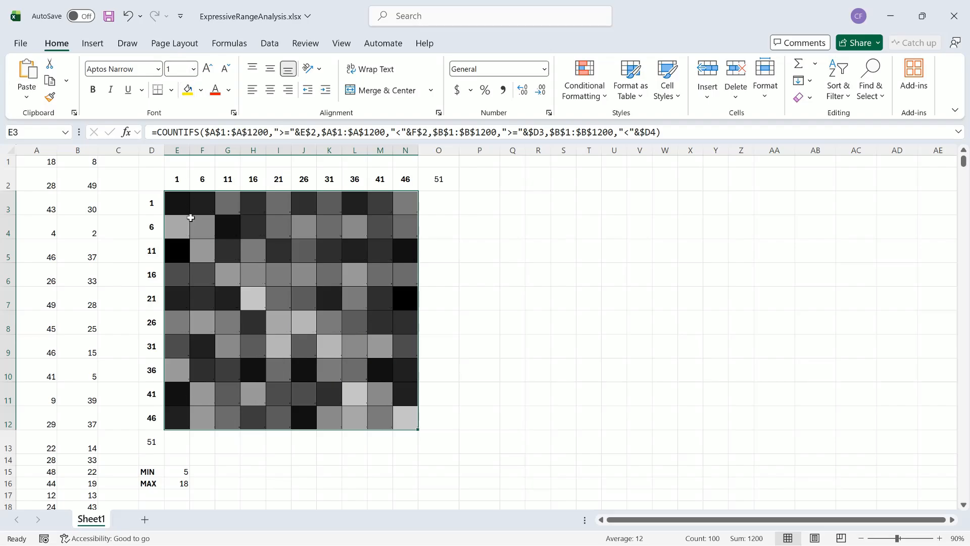
click(179, 204)
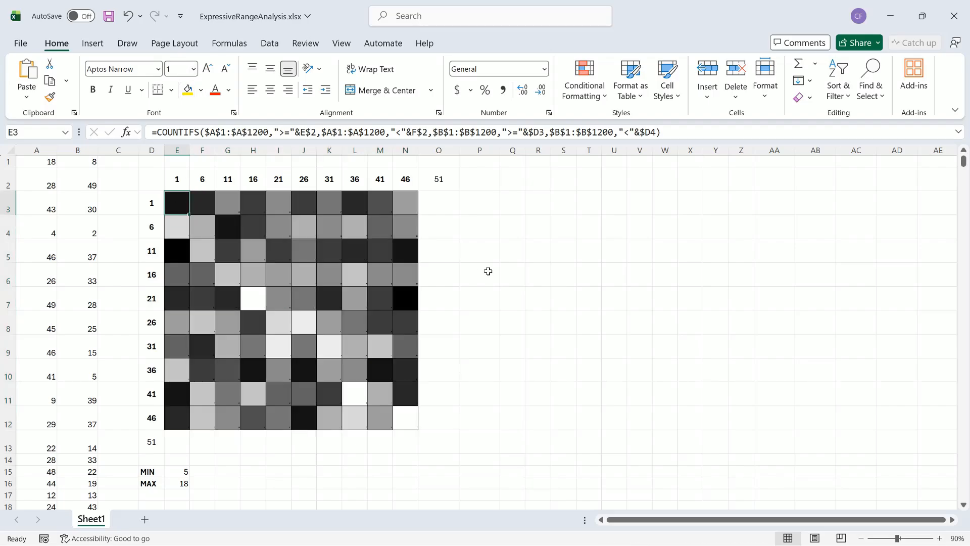